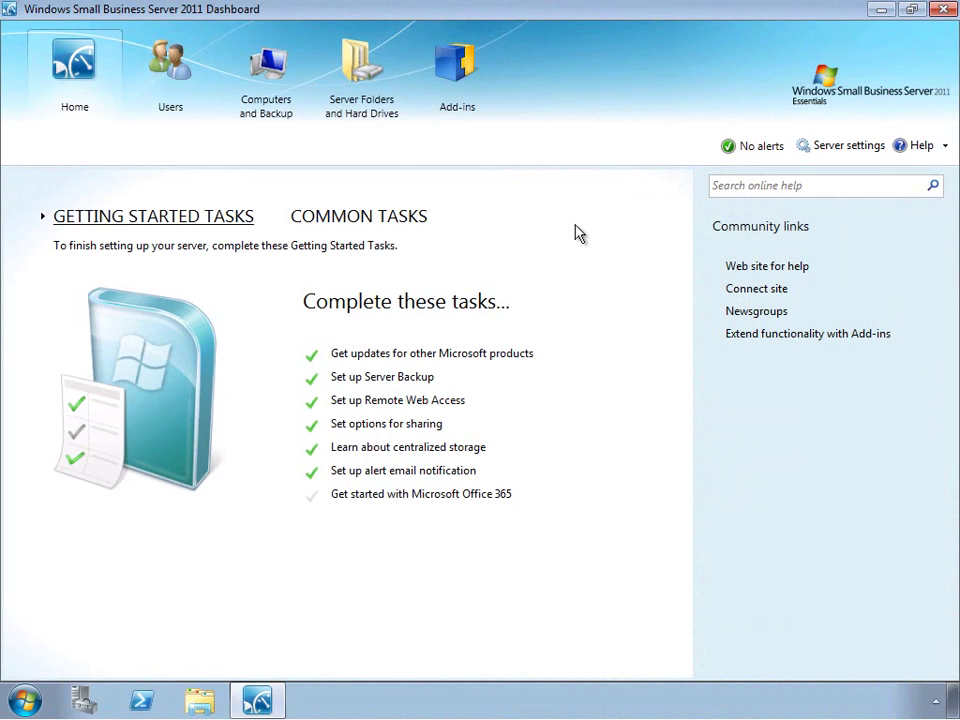
- Show the Computers and Backup page and select SERVER, which is online with a successful backup
left_click(275, 104)
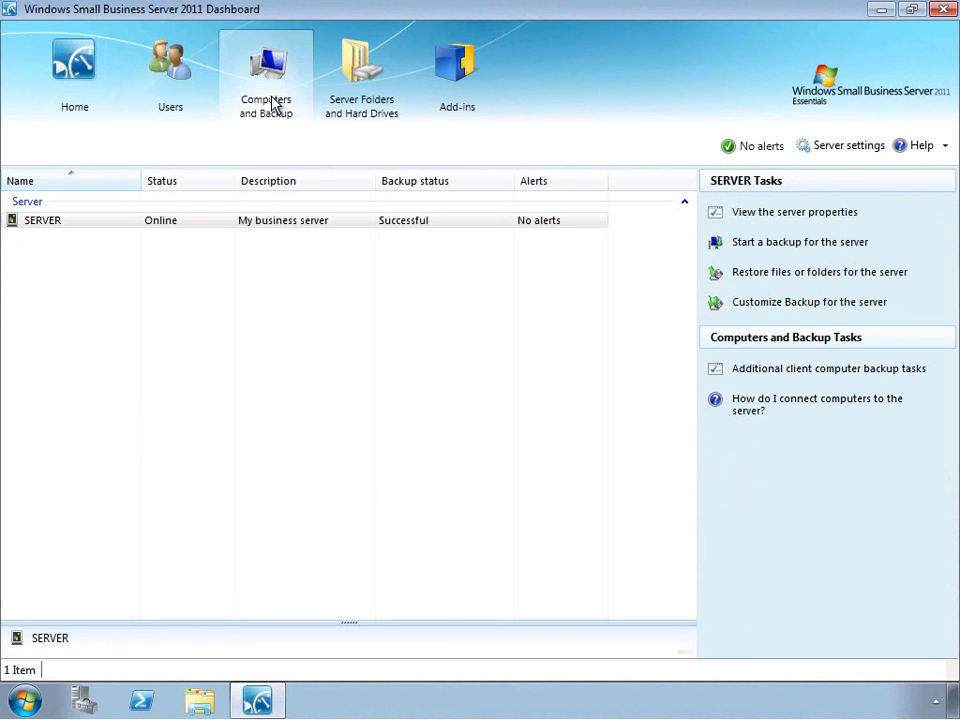
left_click(128, 224)
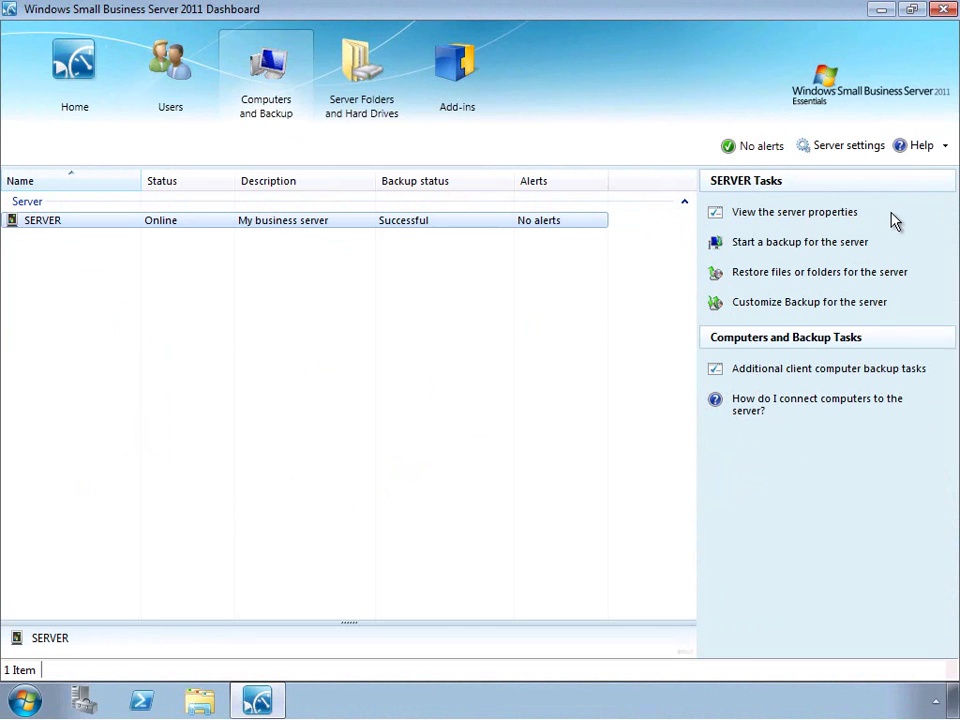
- Start a server file restore from this server's backup, choosing the 12/29/2010 8:43 AM backup
left_click(888, 273)
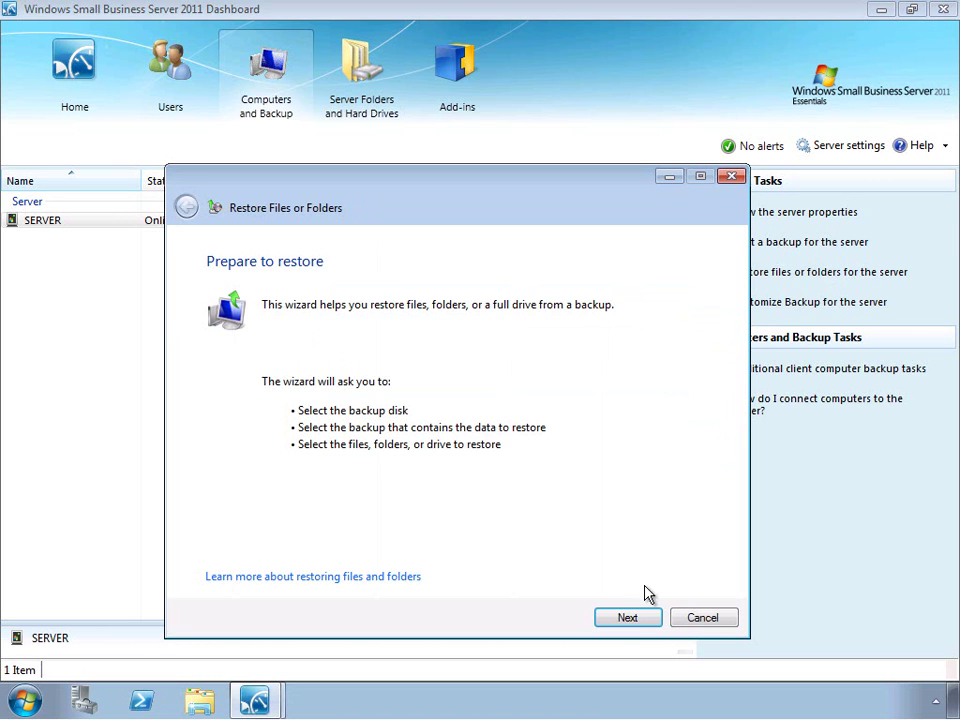
left_click(632, 619)
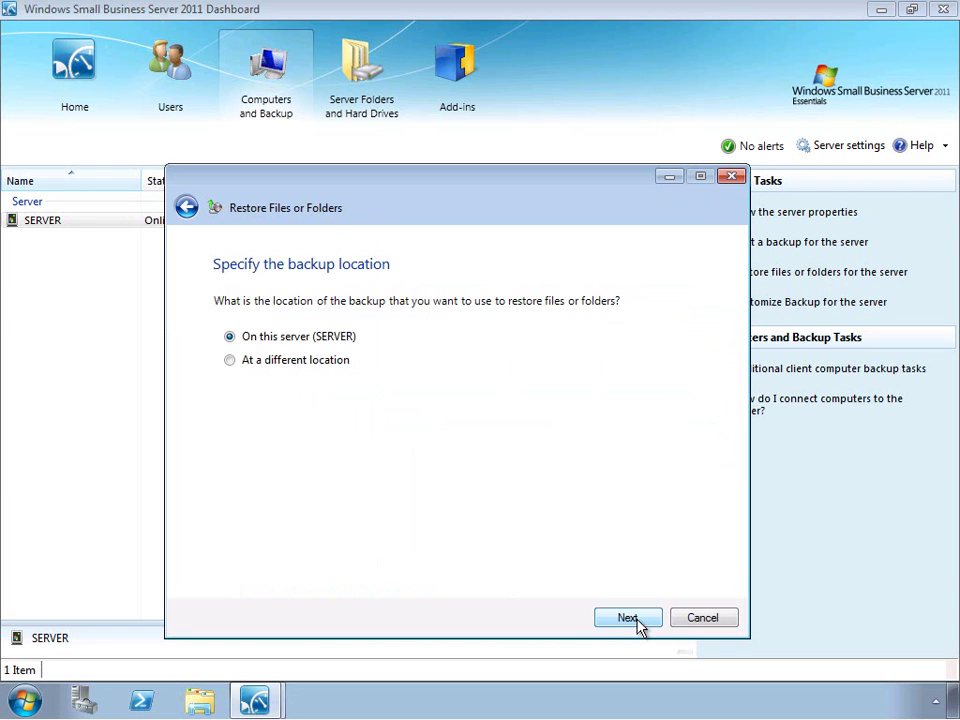
left_click(636, 620)
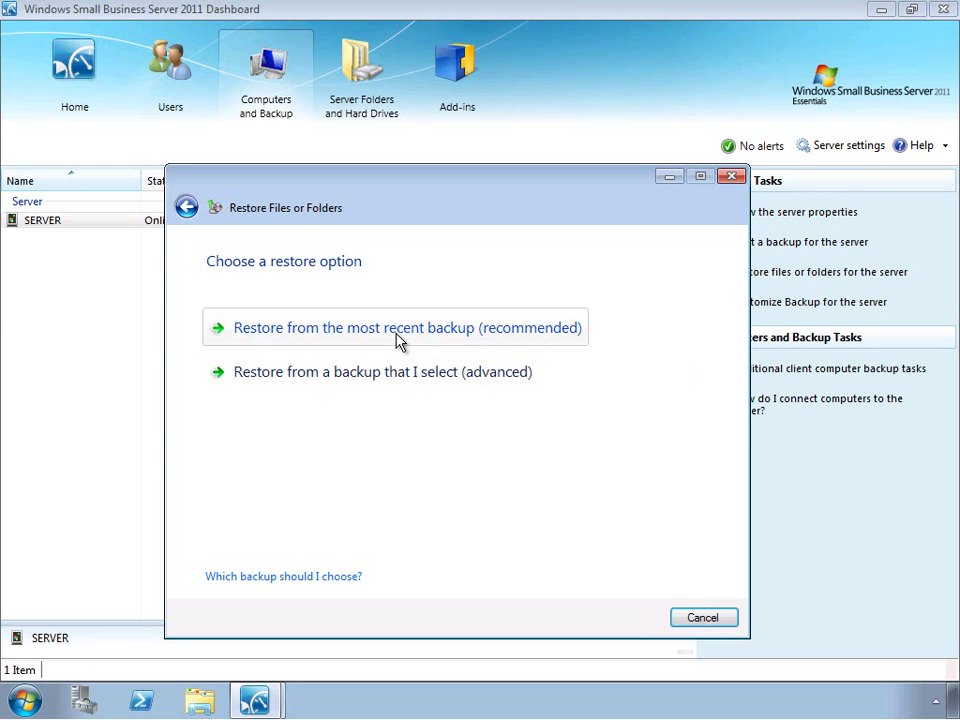
left_click(419, 379)
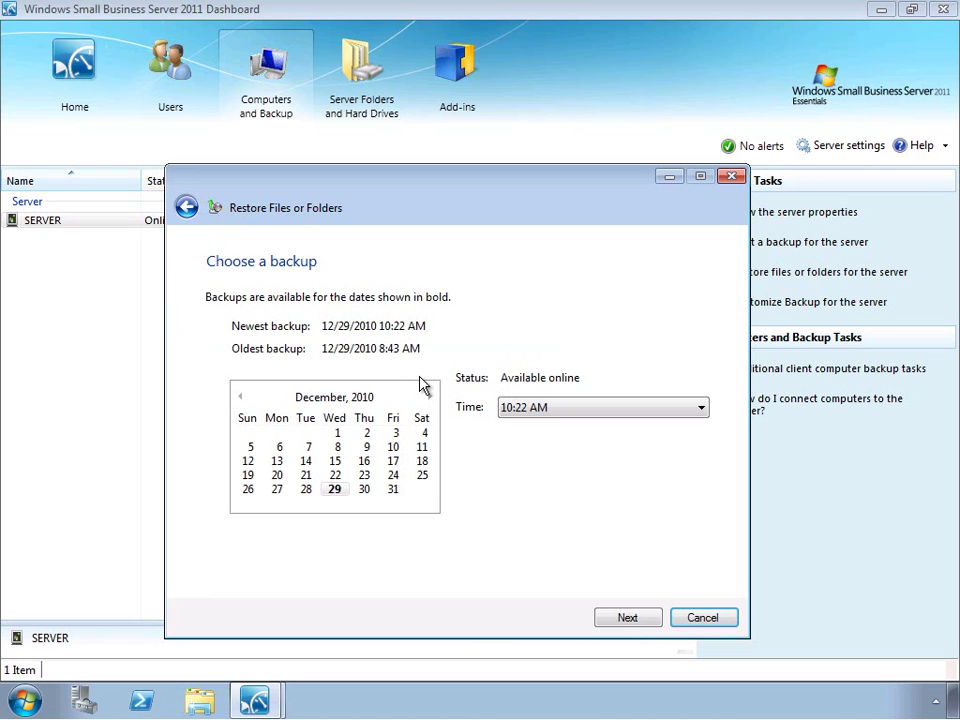
left_click(560, 413)
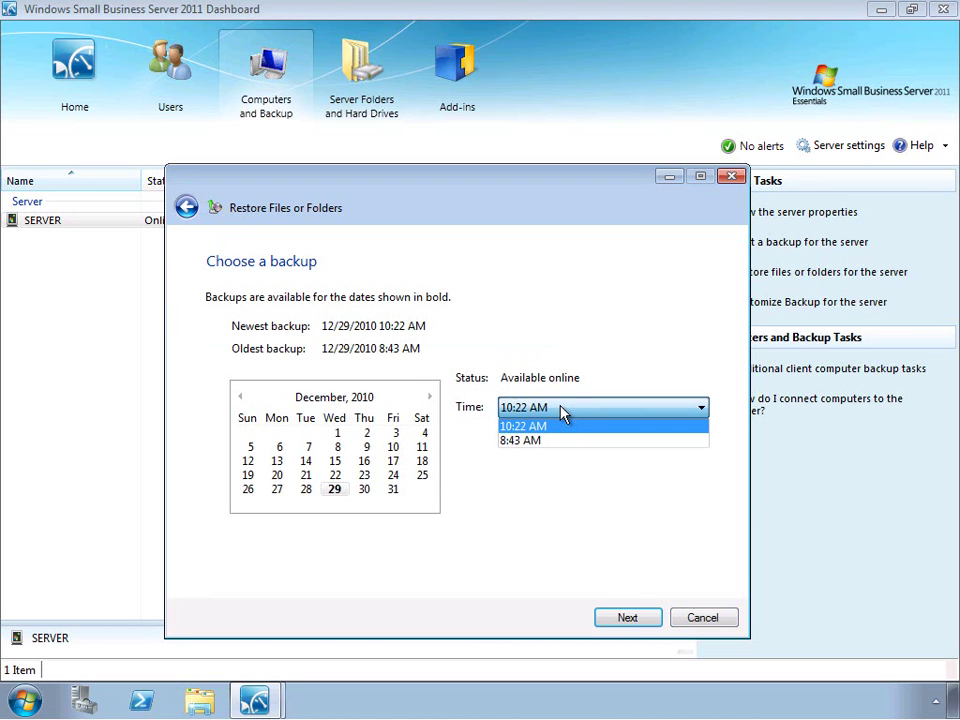
left_click(562, 442)
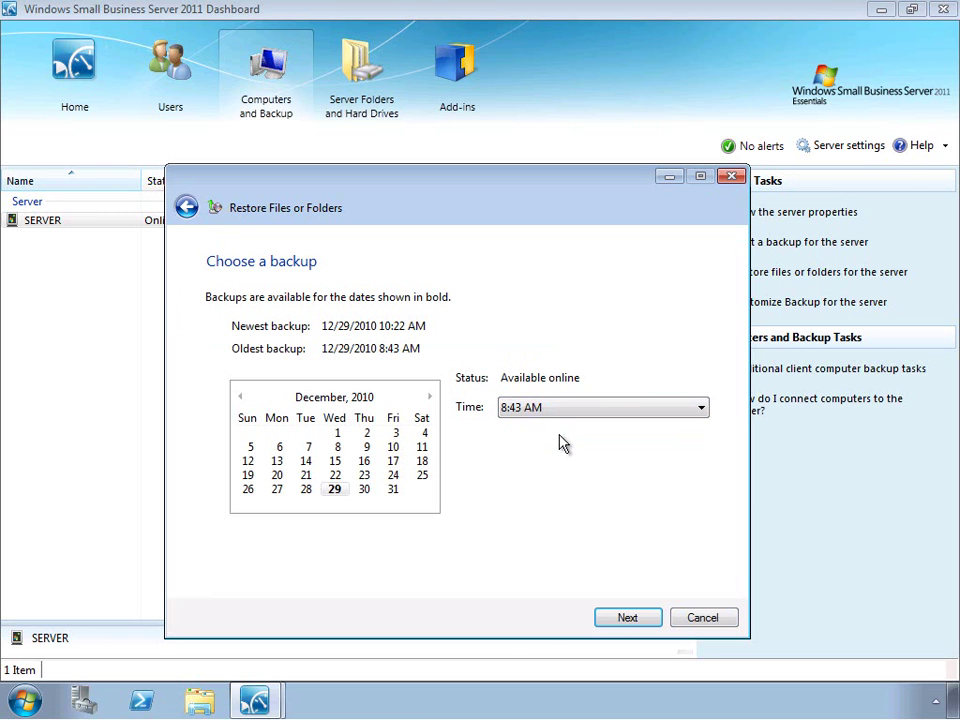
- Select the Sales folder on D: to restore, replacing existing items in the original location
left_click(627, 619)
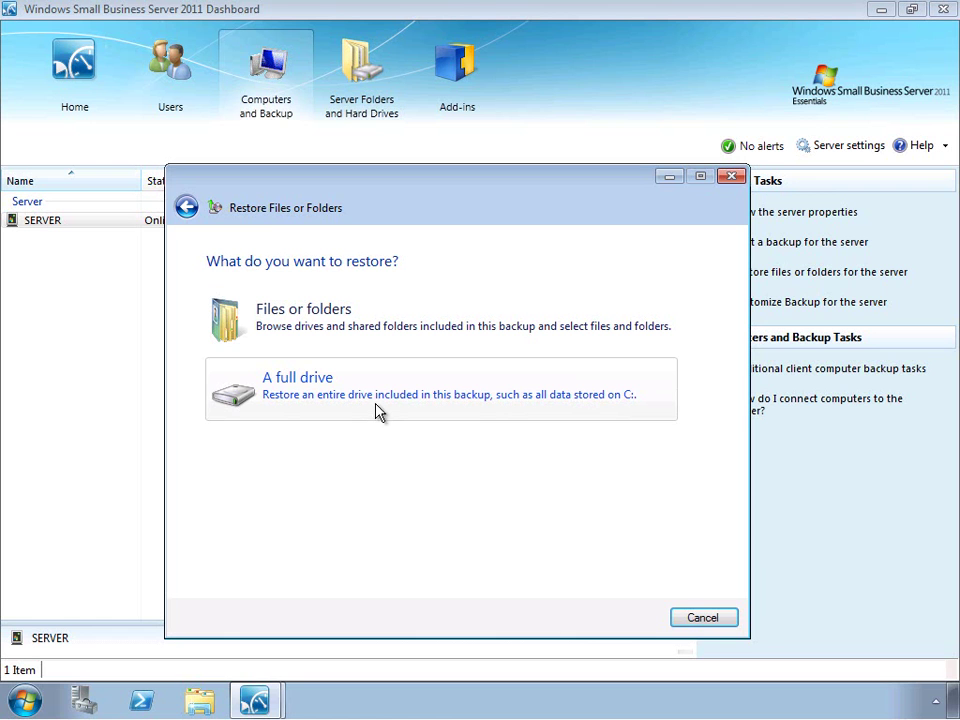
left_click(337, 328)
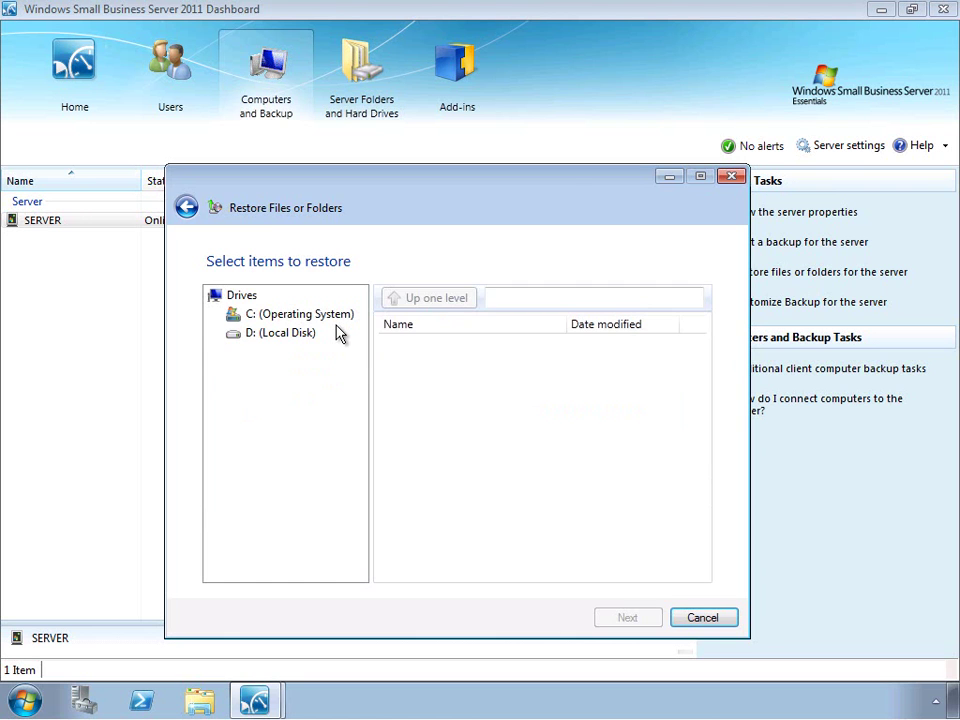
left_click(297, 334)
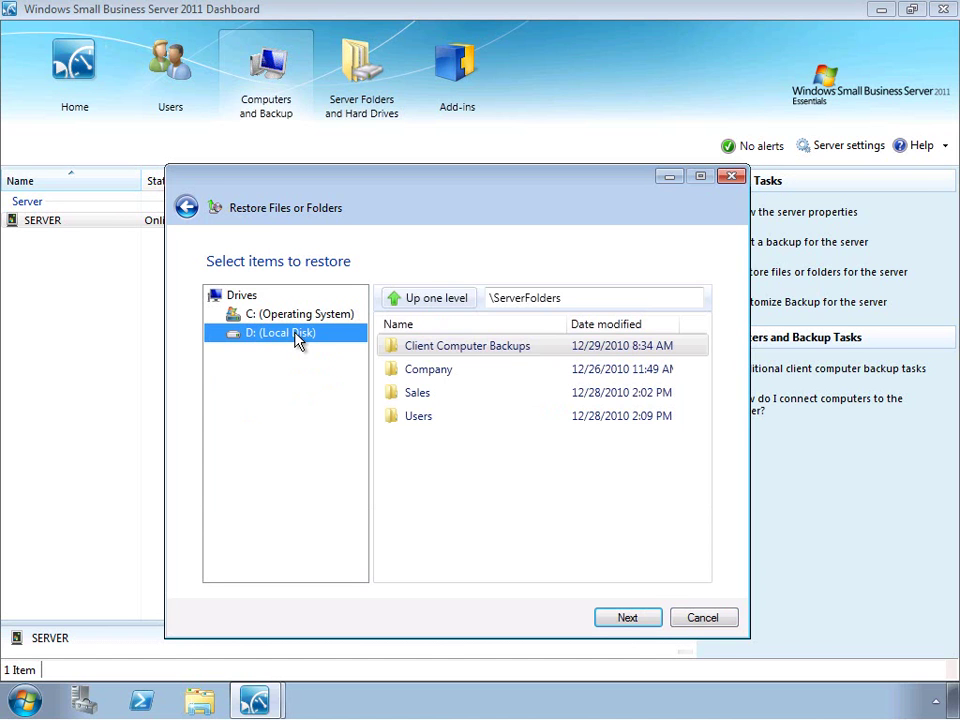
left_click(417, 350)
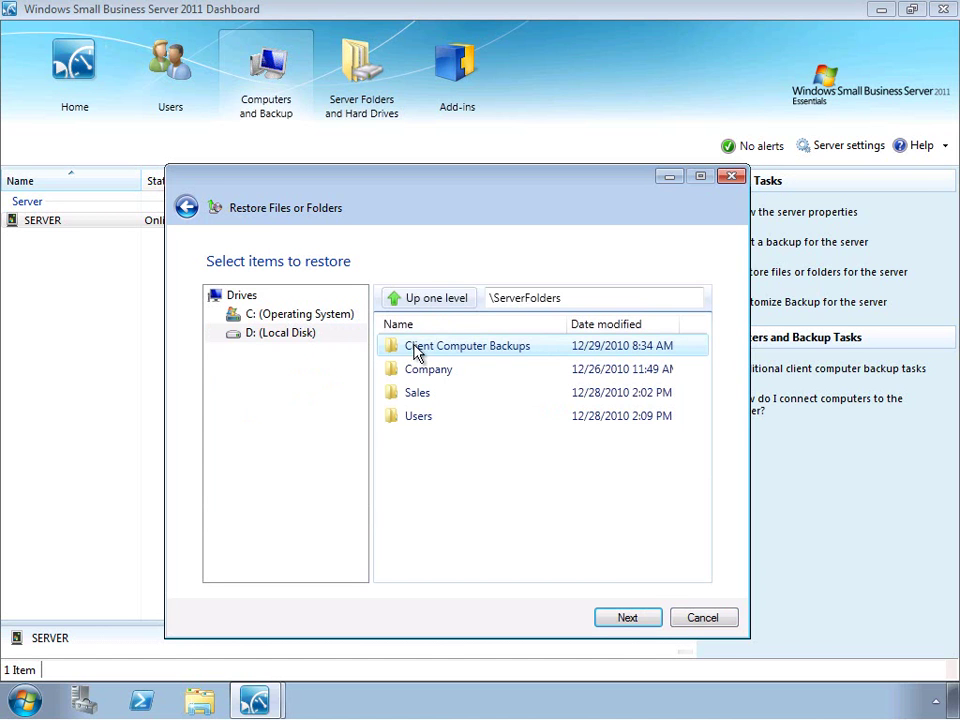
left_click(429, 371)
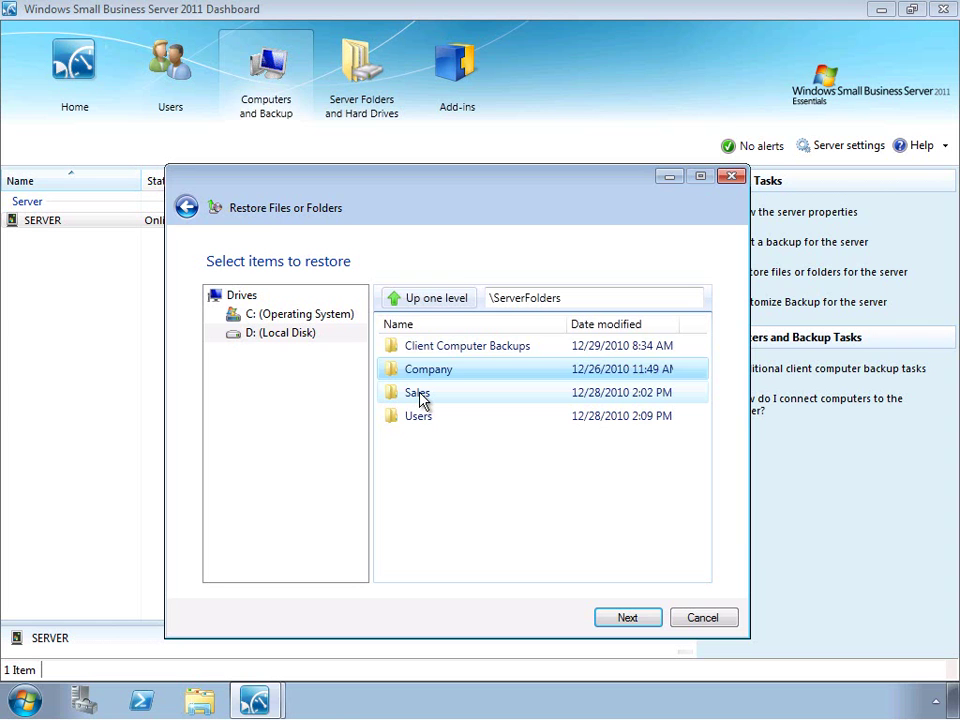
left_click(421, 397)
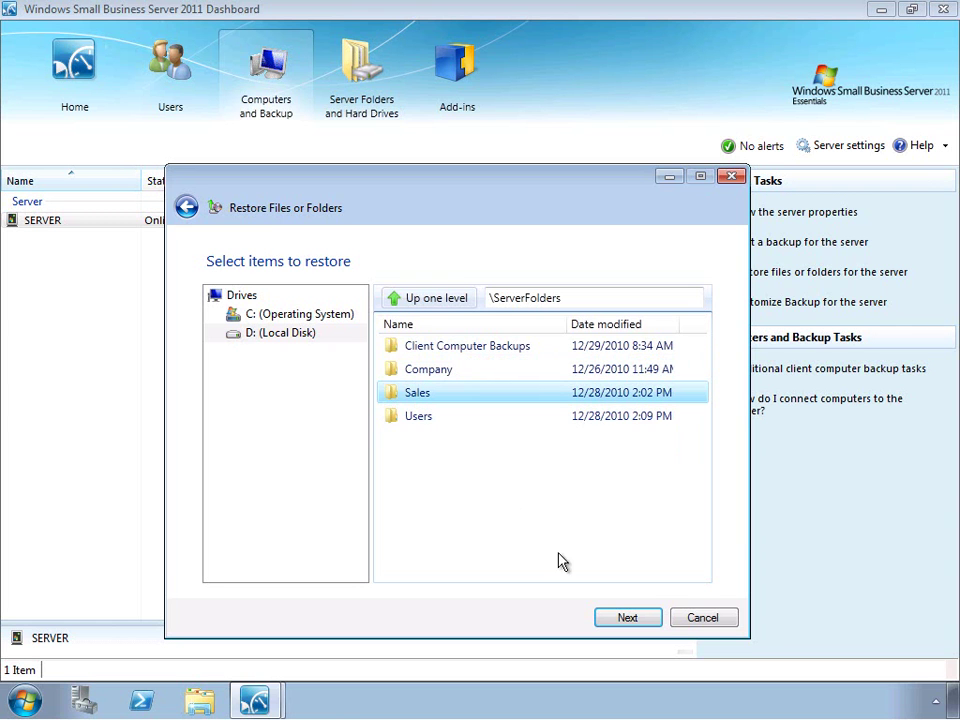
left_click(624, 618)
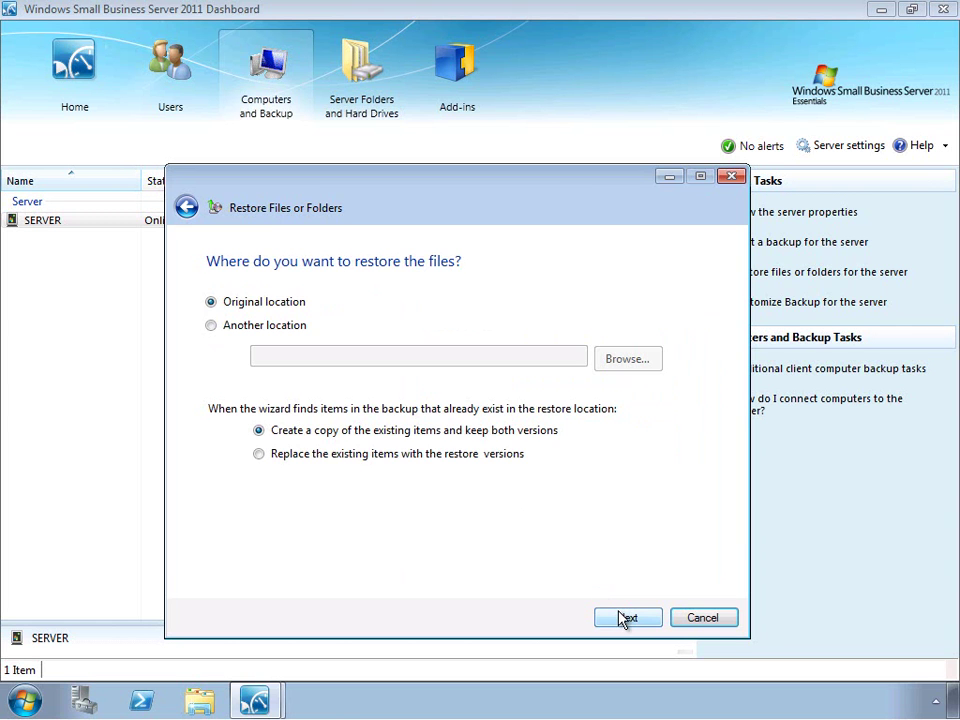
left_click(320, 458)
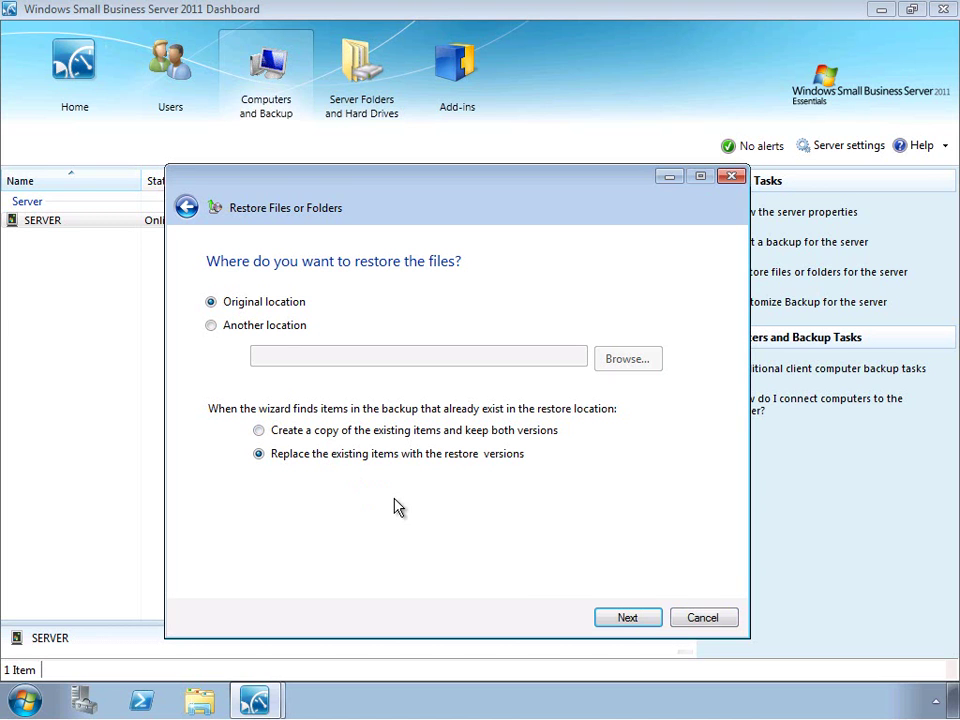
- Run the Sales folder restore and close the wizard once it reports success
left_click(626, 619)
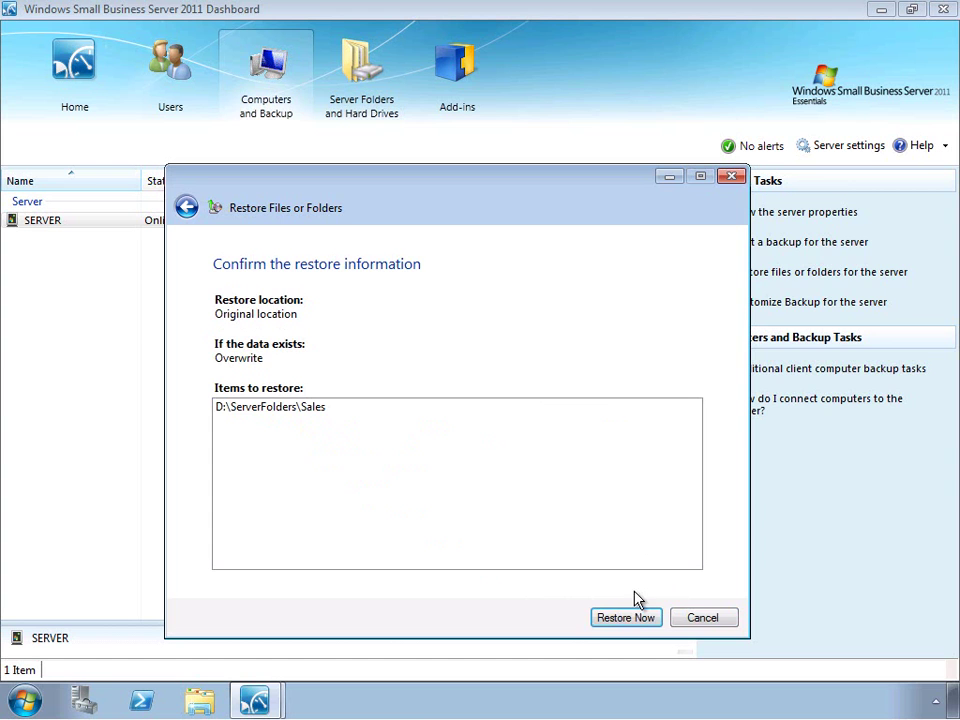
left_click(634, 621)
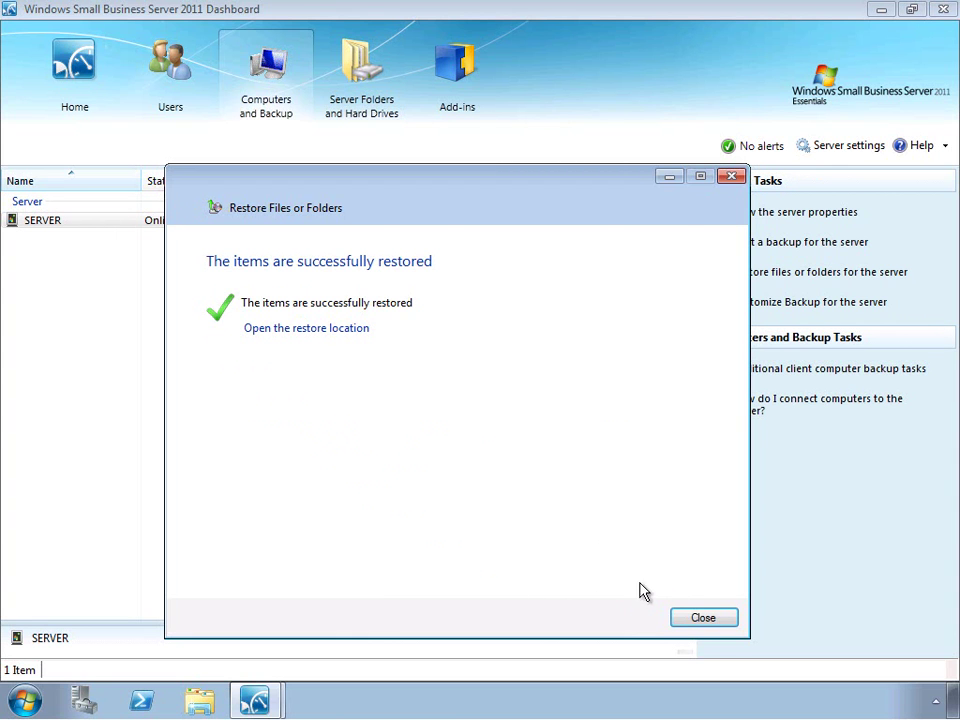
left_click(697, 618)
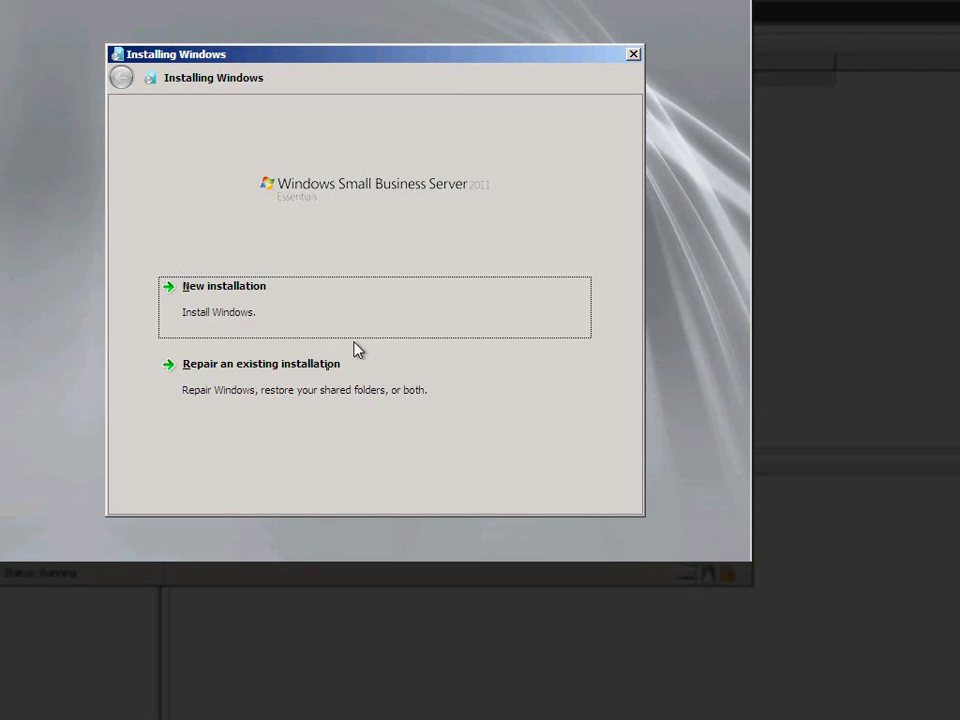
- Repair the existing installation by re-imaging from the latest system image on Backup Drive #1 (H:)
left_click(310, 390)
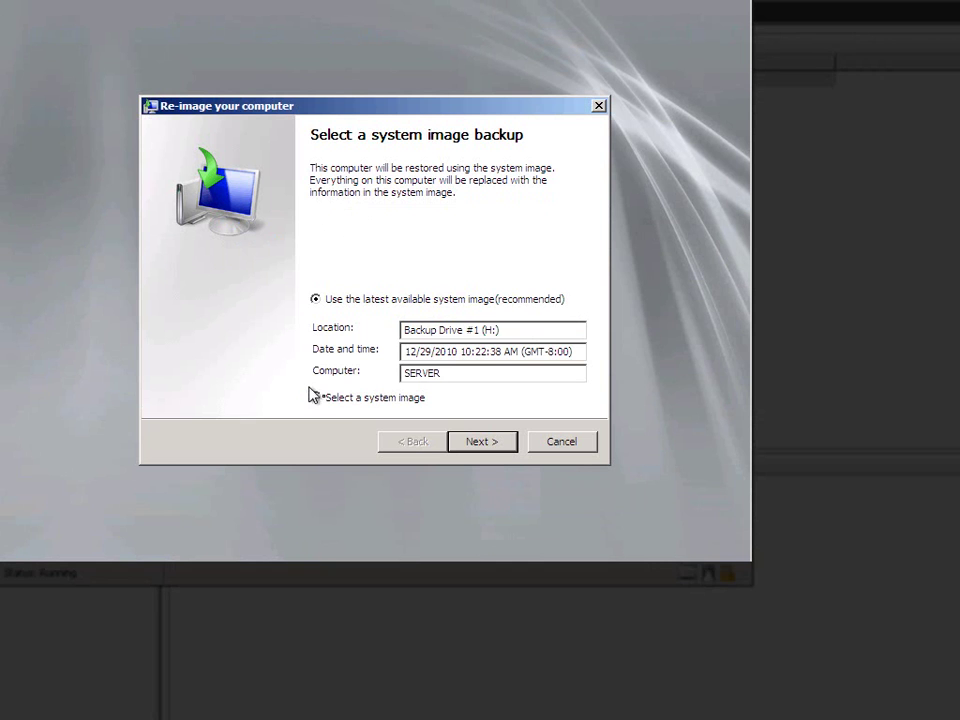
left_click(350, 407)
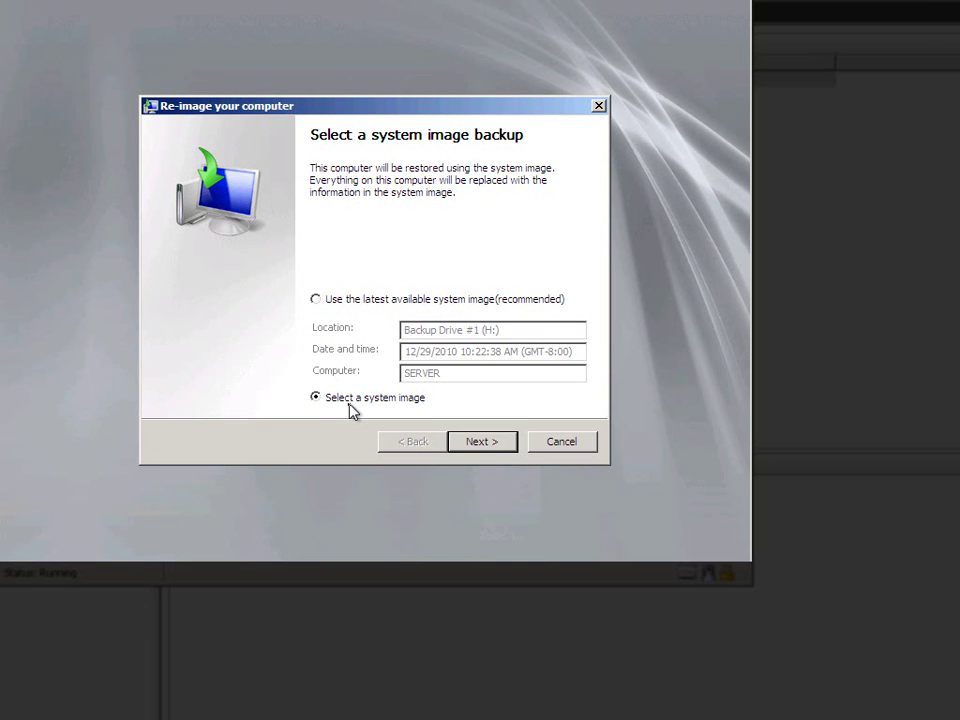
left_click(337, 302)
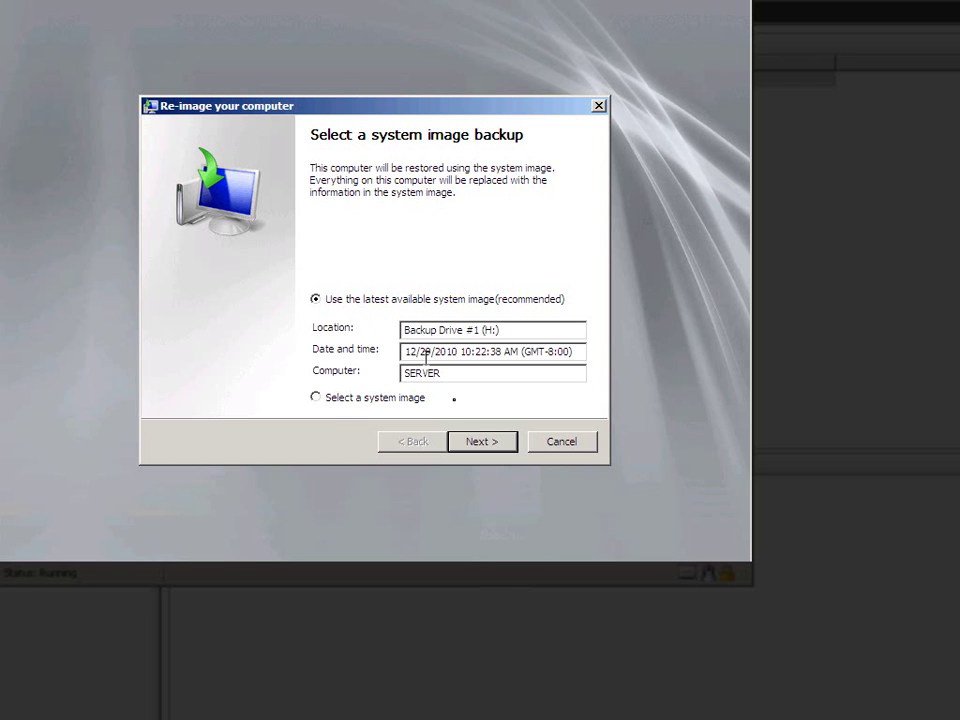
left_click(480, 444)
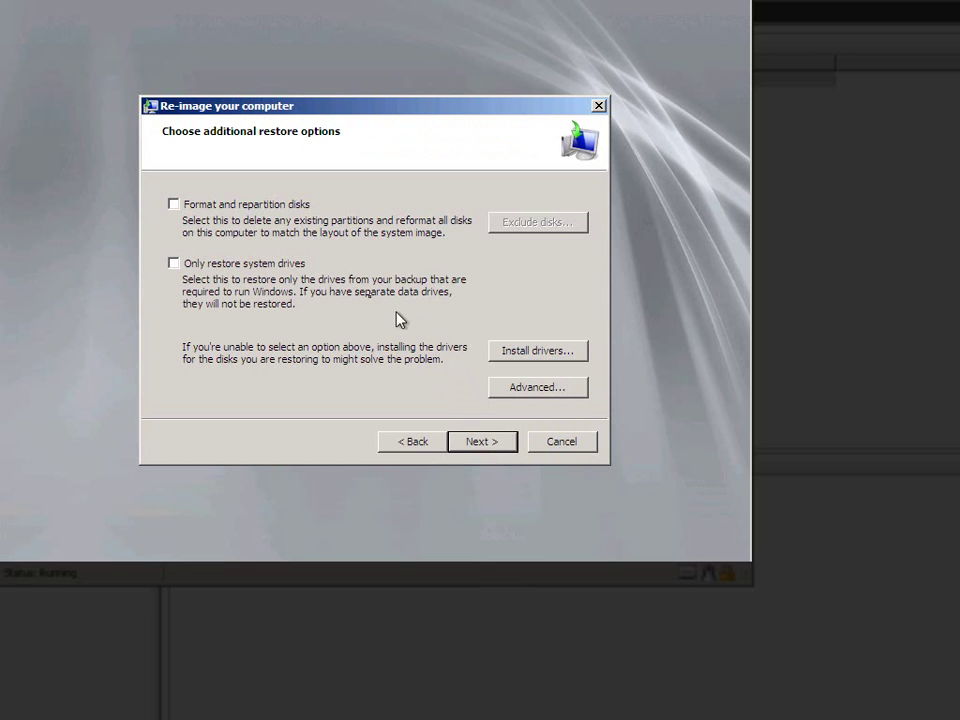
- Enable Format and repartition disks, leave Only restore system drives off, and keep the advanced options unchanged
left_click(273, 206)
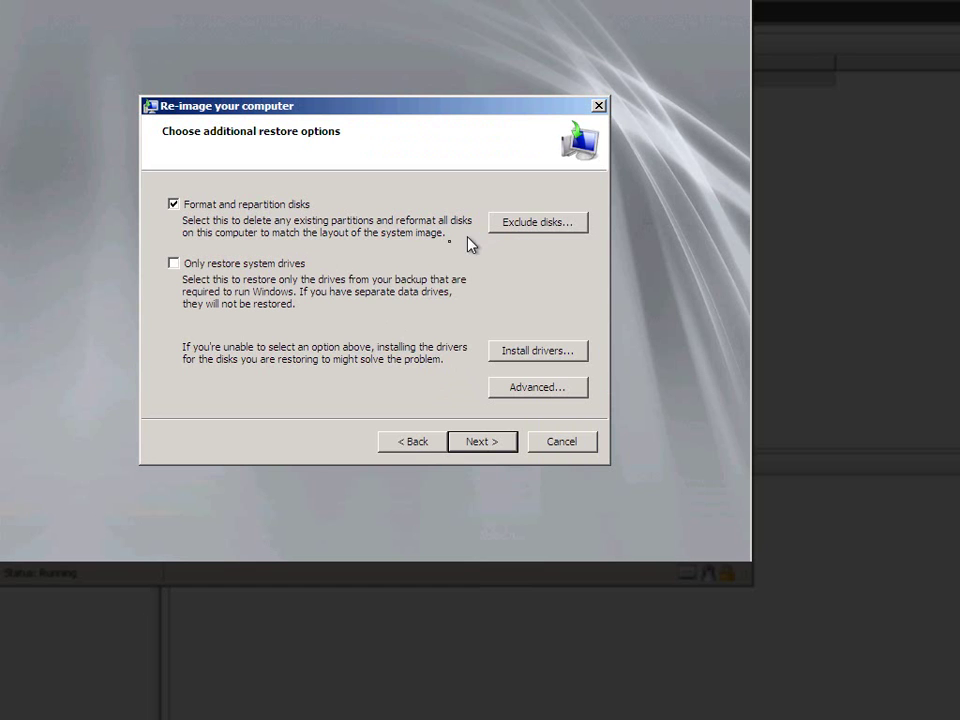
left_click(300, 265)
left_click(300, 267)
left_click(567, 390)
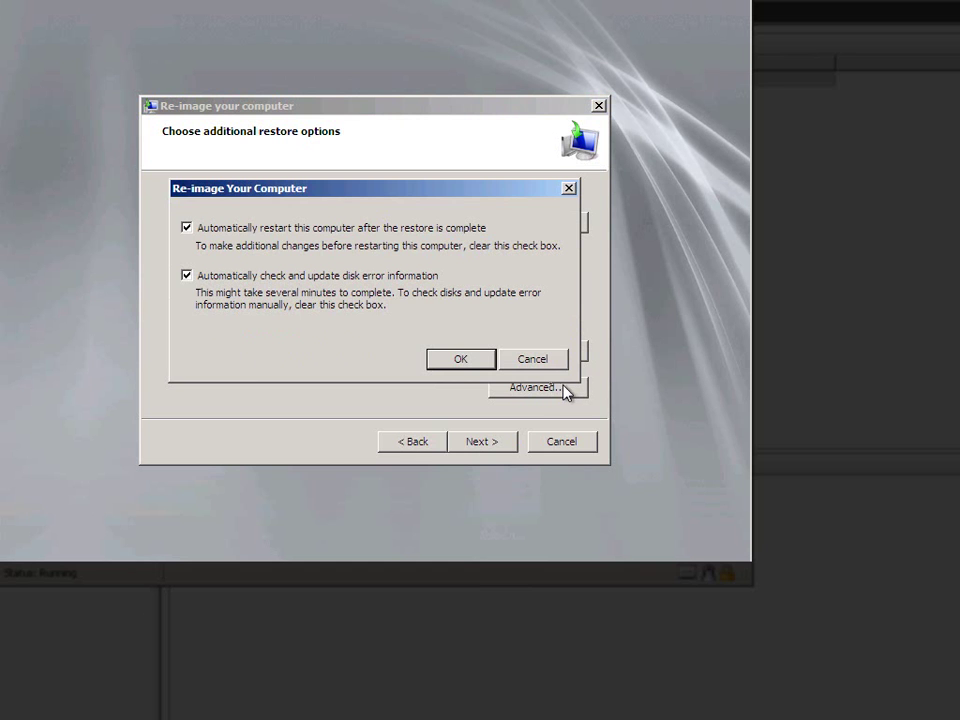
left_click(489, 363)
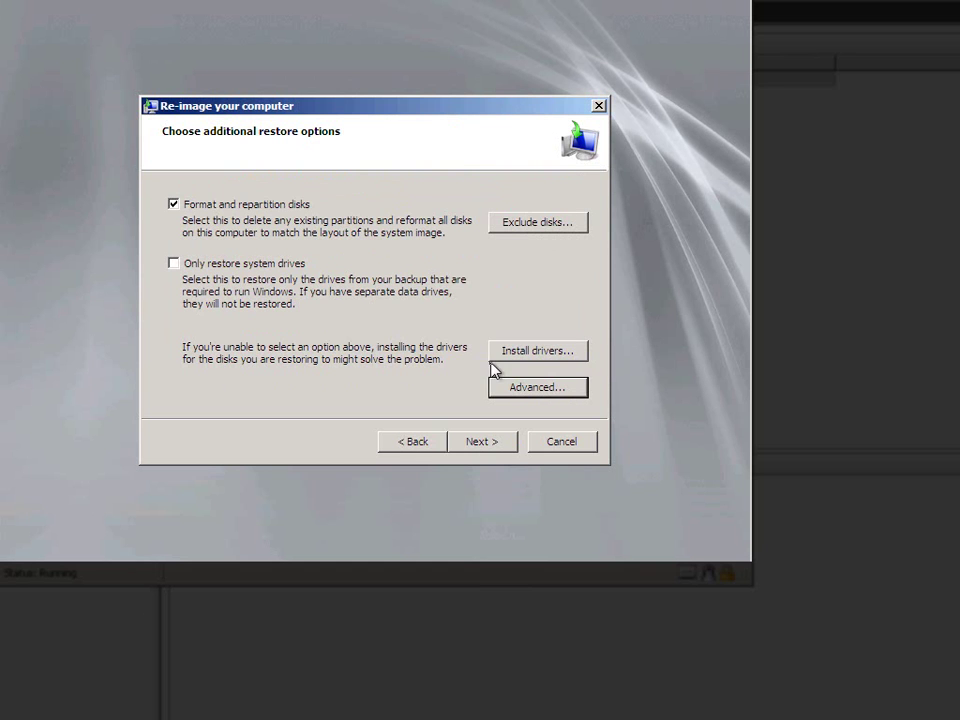
- Finish the re-image wizard and confirm the format warning so disk restoration begins
left_click(494, 442)
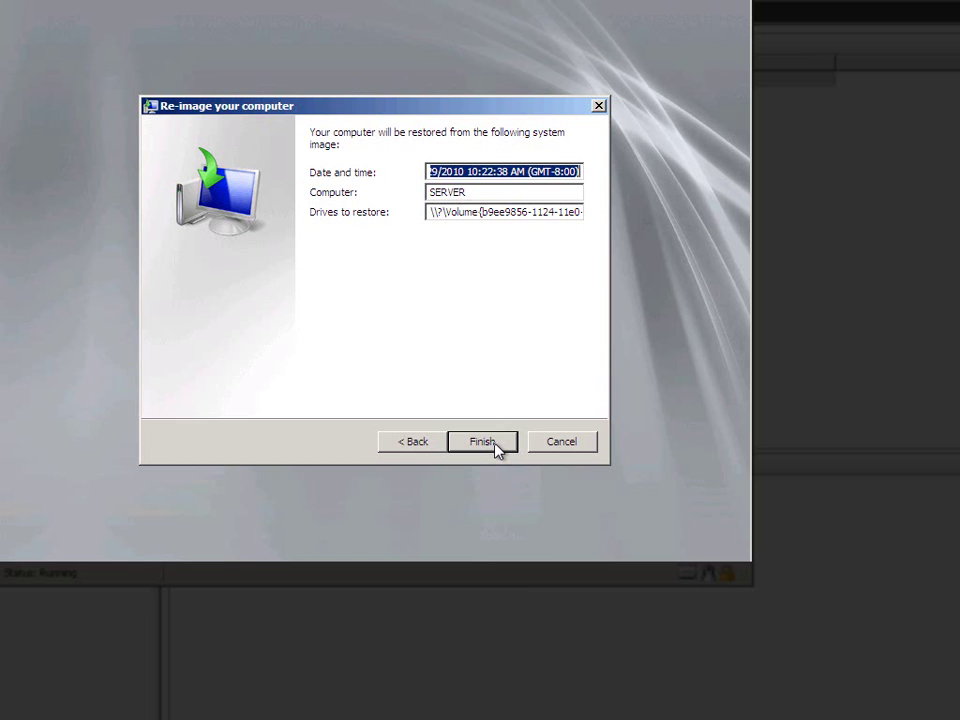
left_click(494, 443)
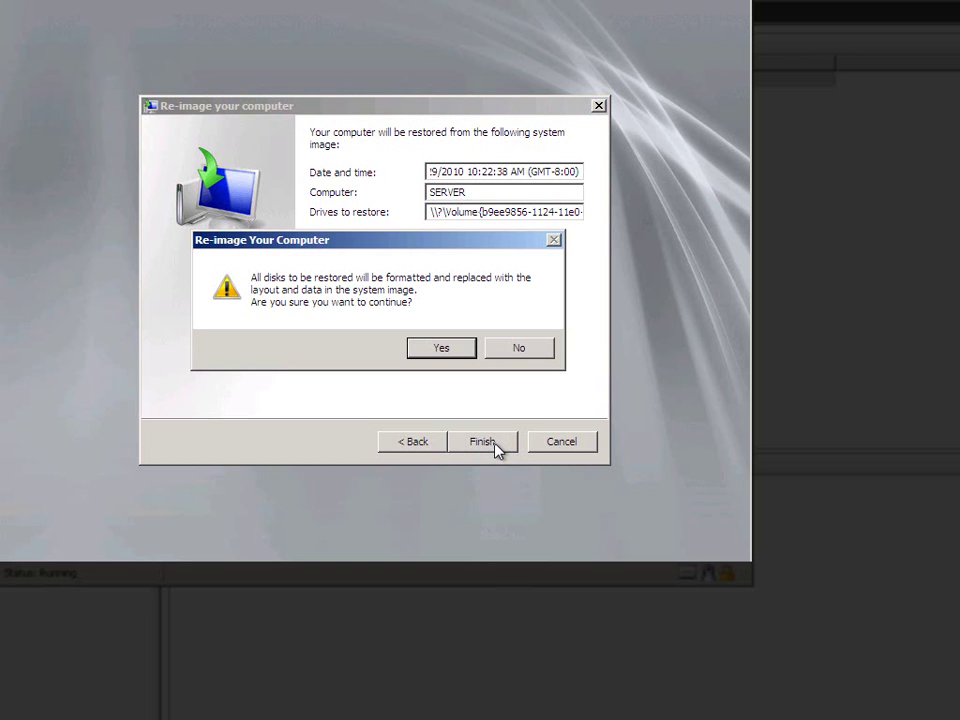
left_click(443, 349)
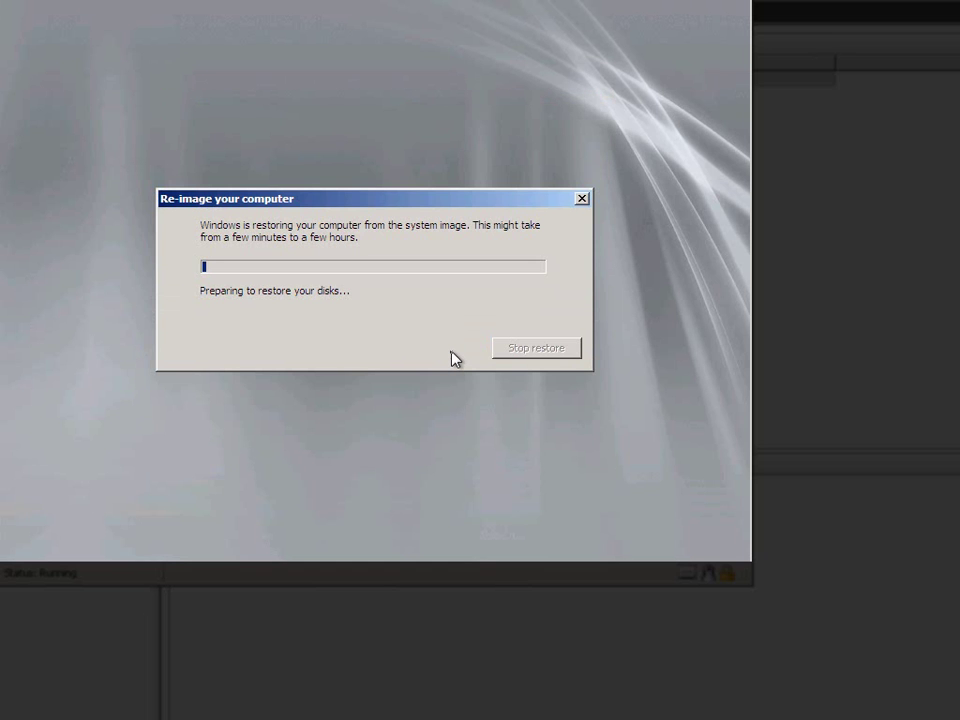